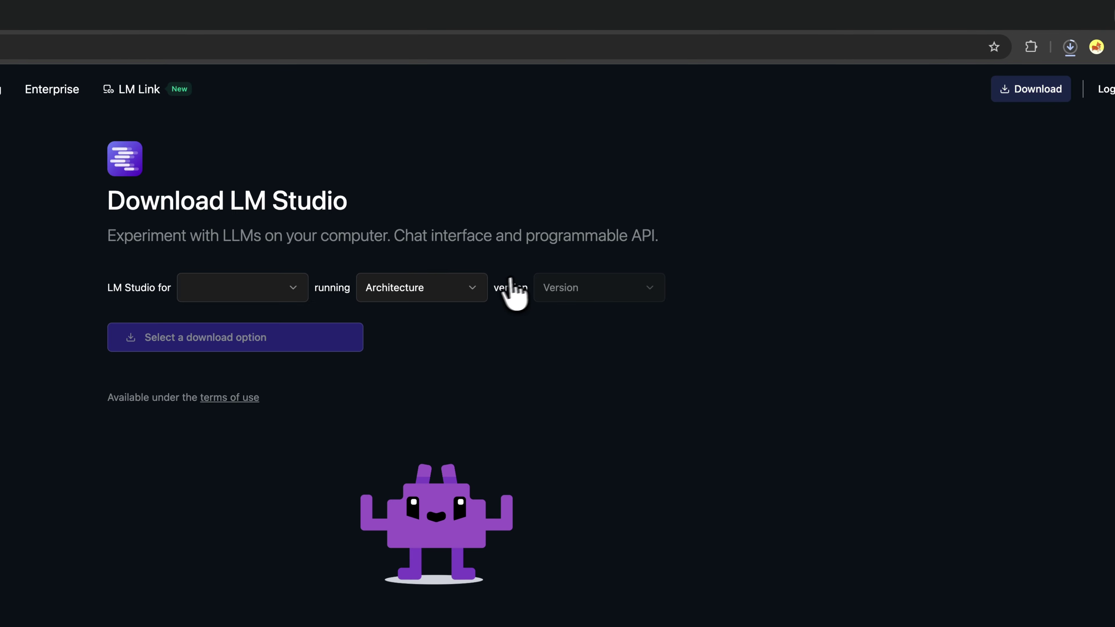
Step: Download LM Studio 0.4.12 for macOS and install it from the LM-Studio-0.4.12-1-arm64.dmg disk image into the Applications folder
click(366, 262)
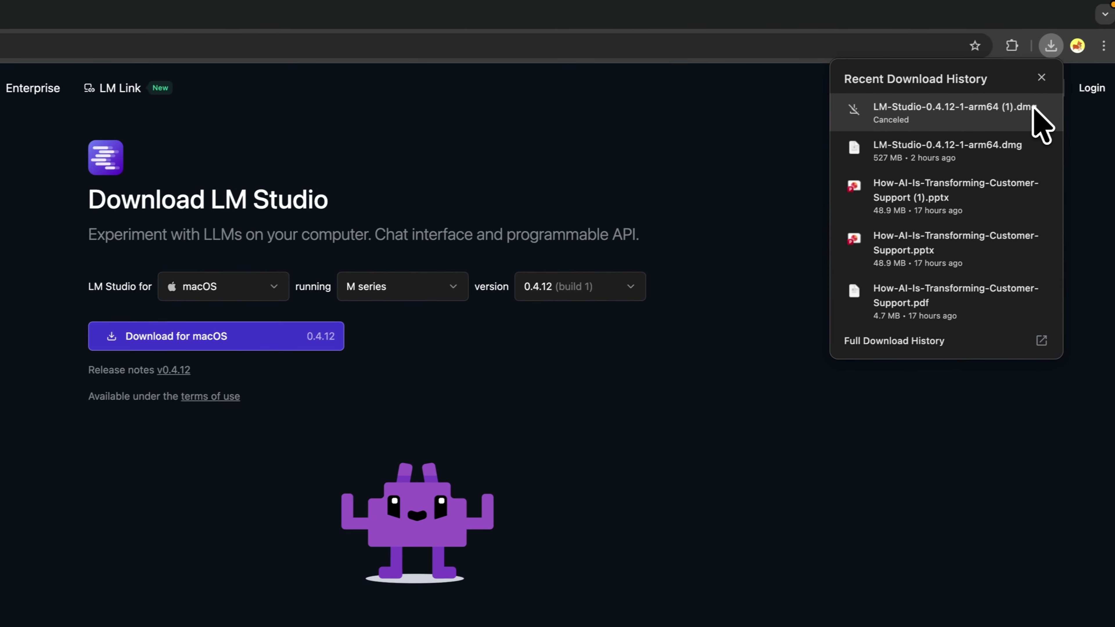
mouse_move(968, 147)
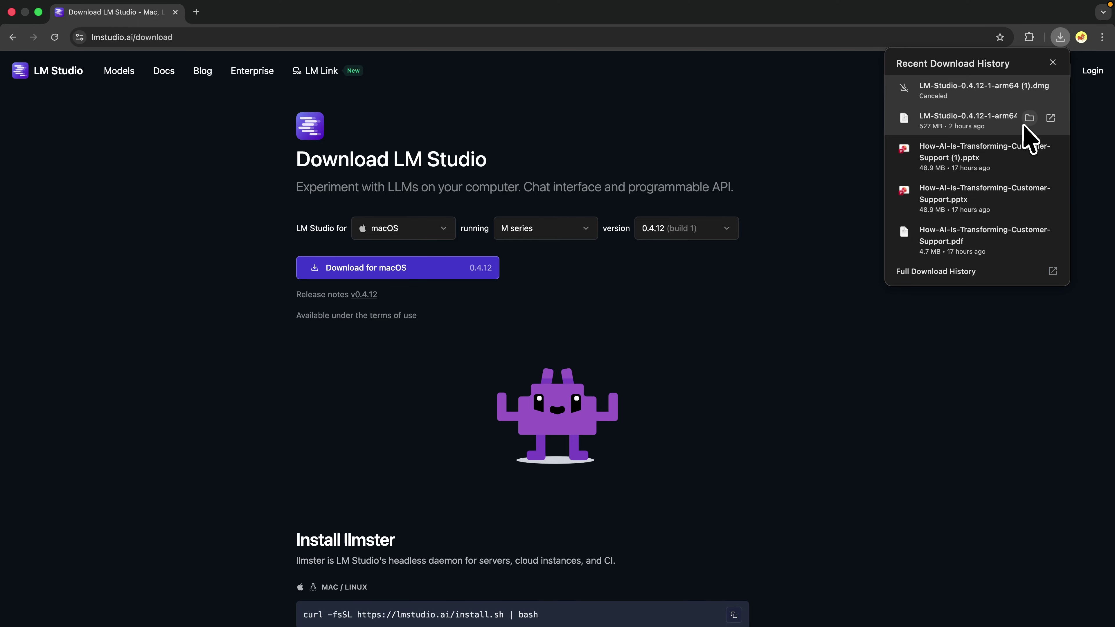
click(977, 127)
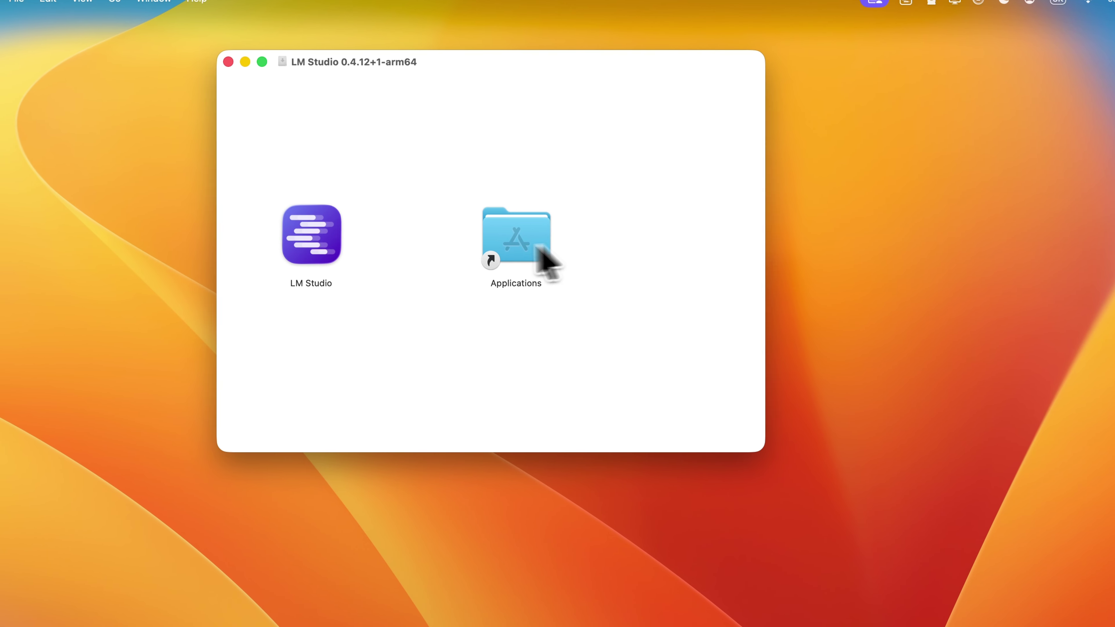
drag(325, 248, 514, 243)
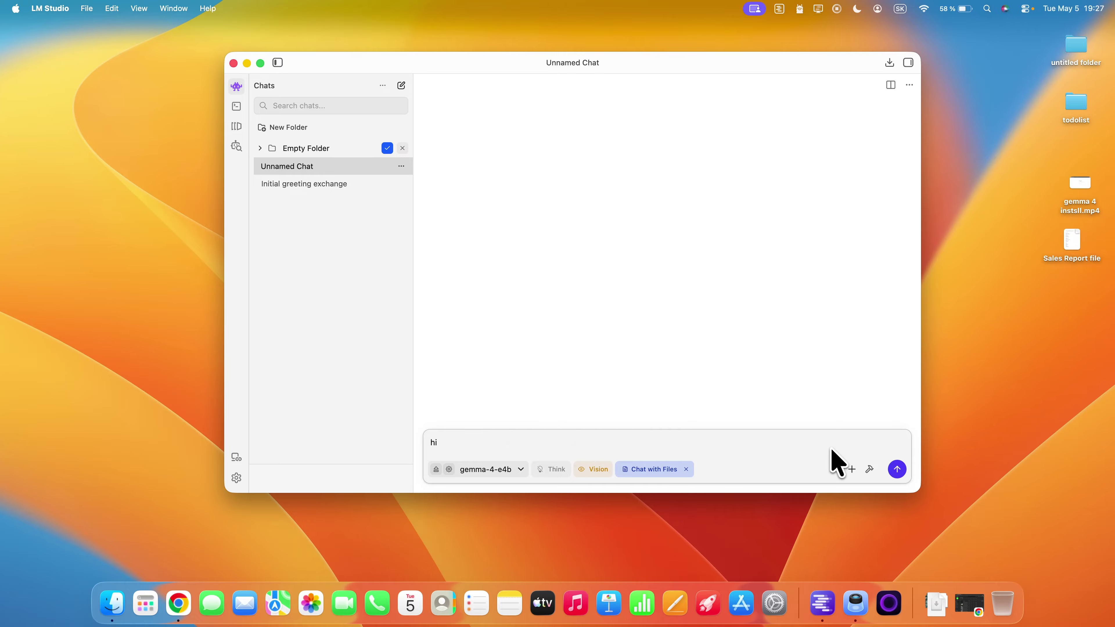
Step: In LM Studio, send "hi" to the gemma-4-e4b model and check the list of loaded models
key(Return)
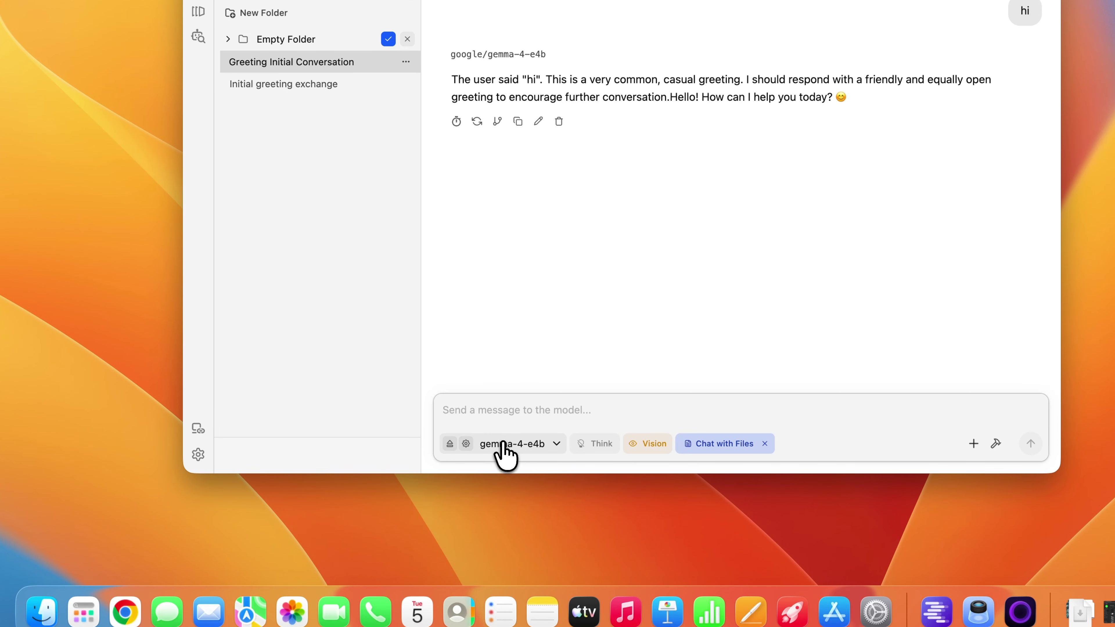
click(505, 445)
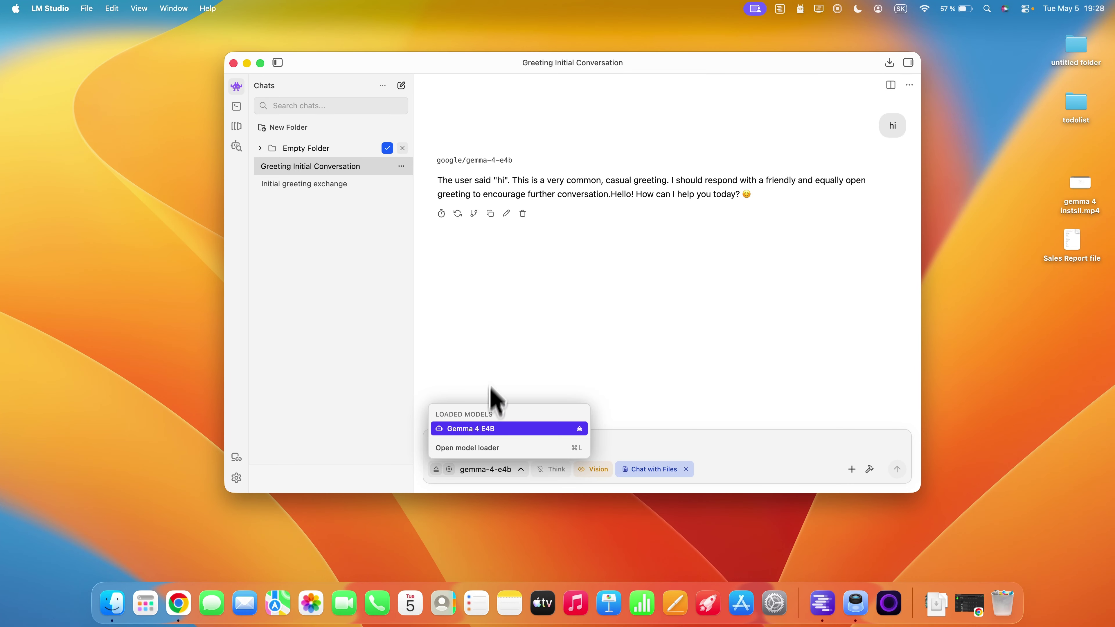
click(494, 374)
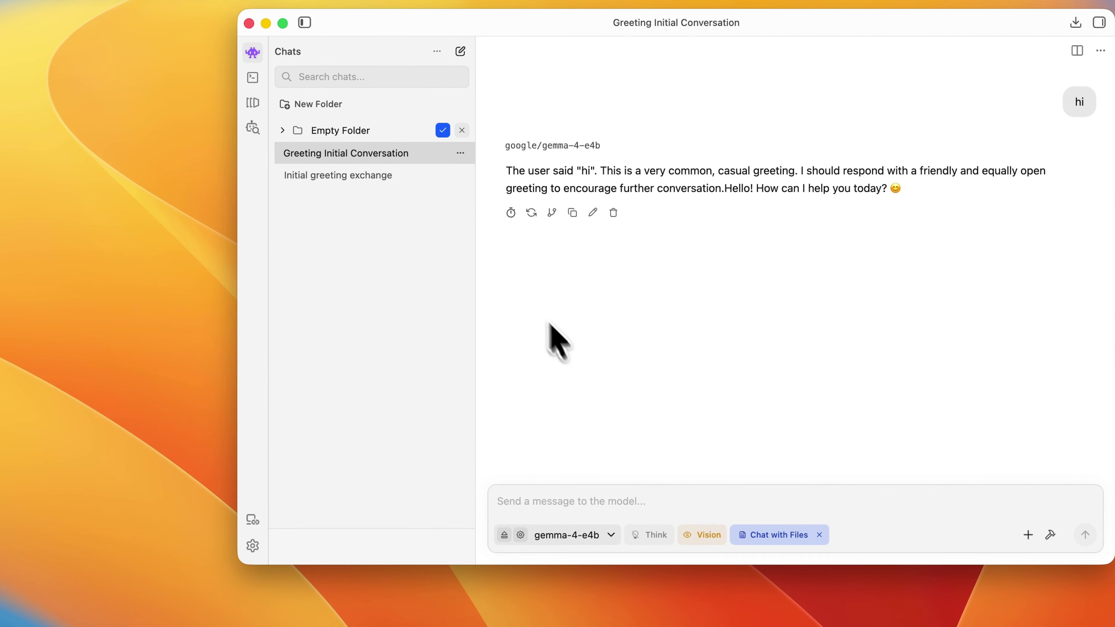
Step: Browse the expanded staff picks in the model search with an empty query and view the details of Gemma 4 E2B
click(253, 129)
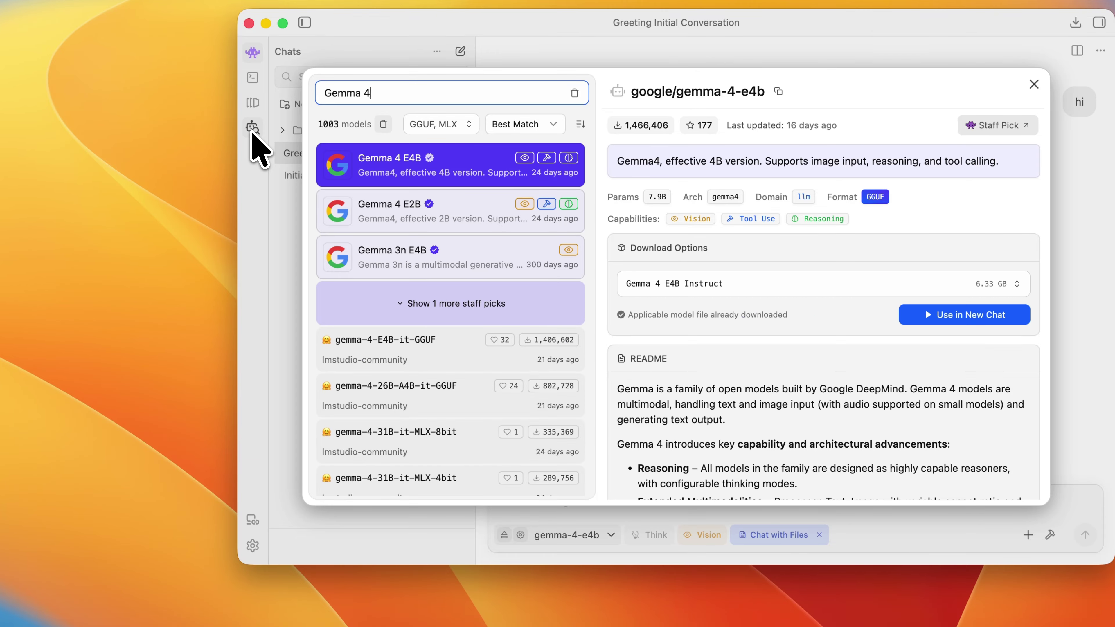
key(BackSpace)
key(BackSpace)
key(BackSpace)
key(BackSpace)
key(BackSpace)
key(BackSpace)
key(BackSpace)
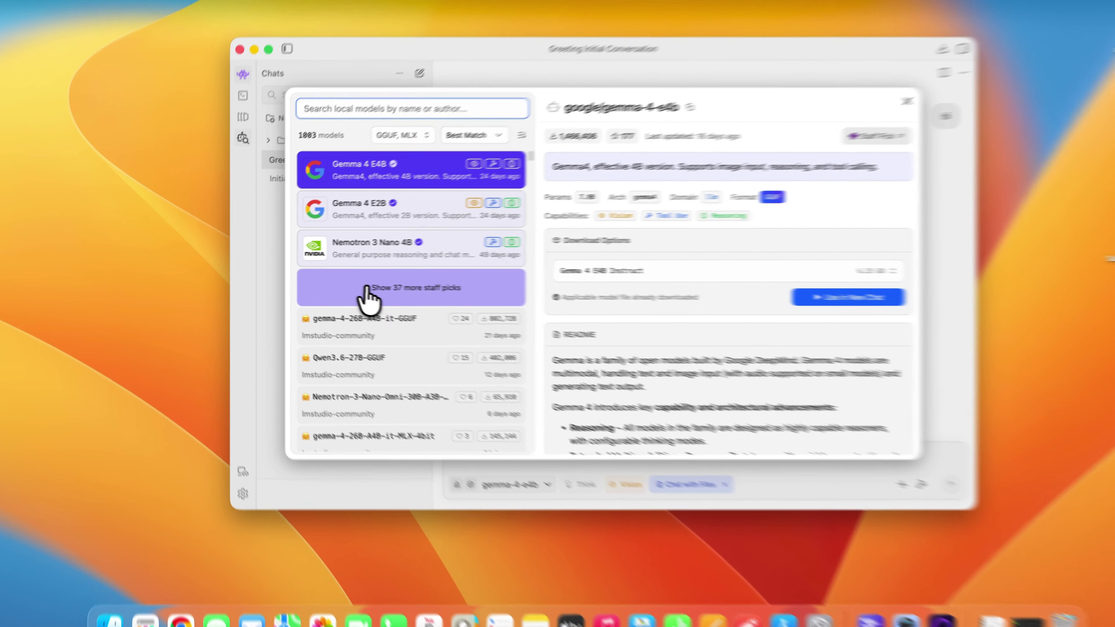
click(374, 285)
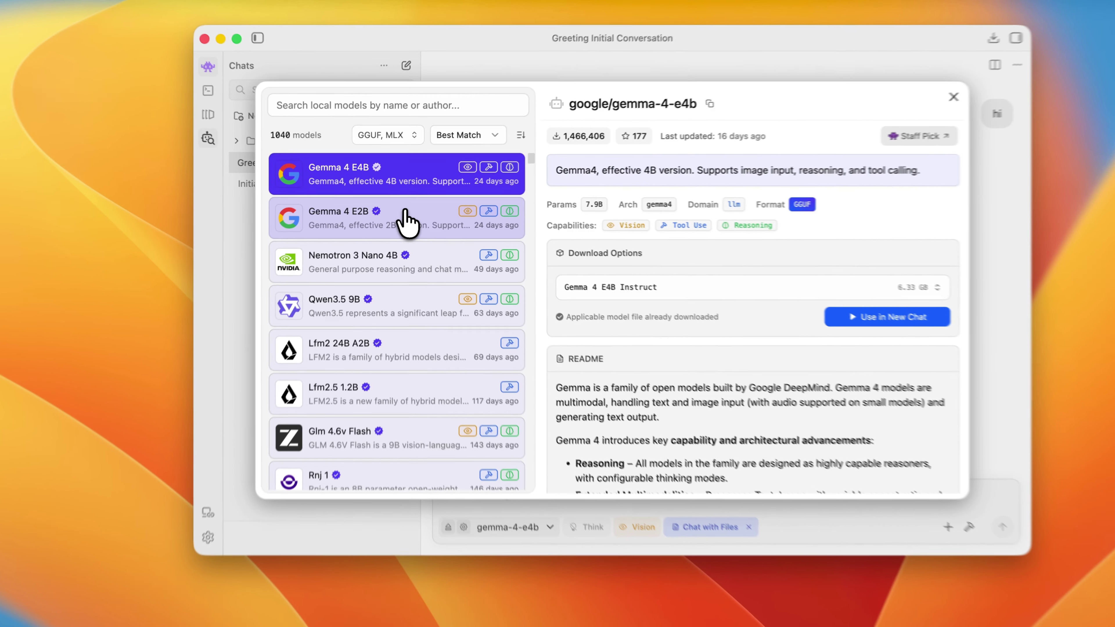
click(406, 213)
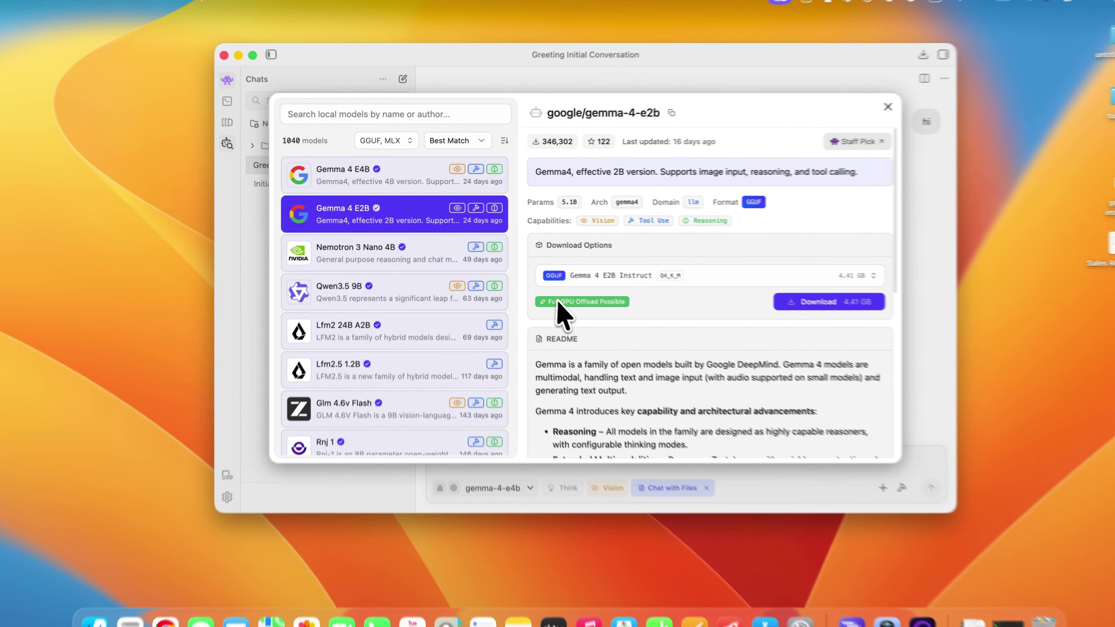
mouse_move(592, 325)
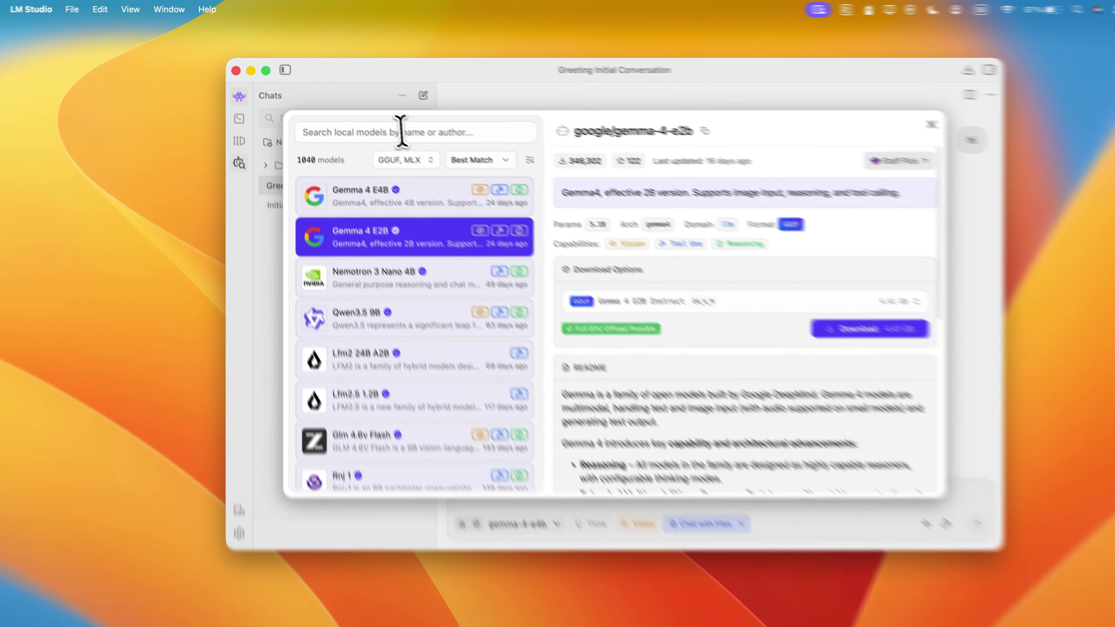
Step: Search the models for "Gemma 4" and check the memory requirements note of gemma-4-26B-A4B-it-GGUF
click(378, 116)
text(Gemma 4)
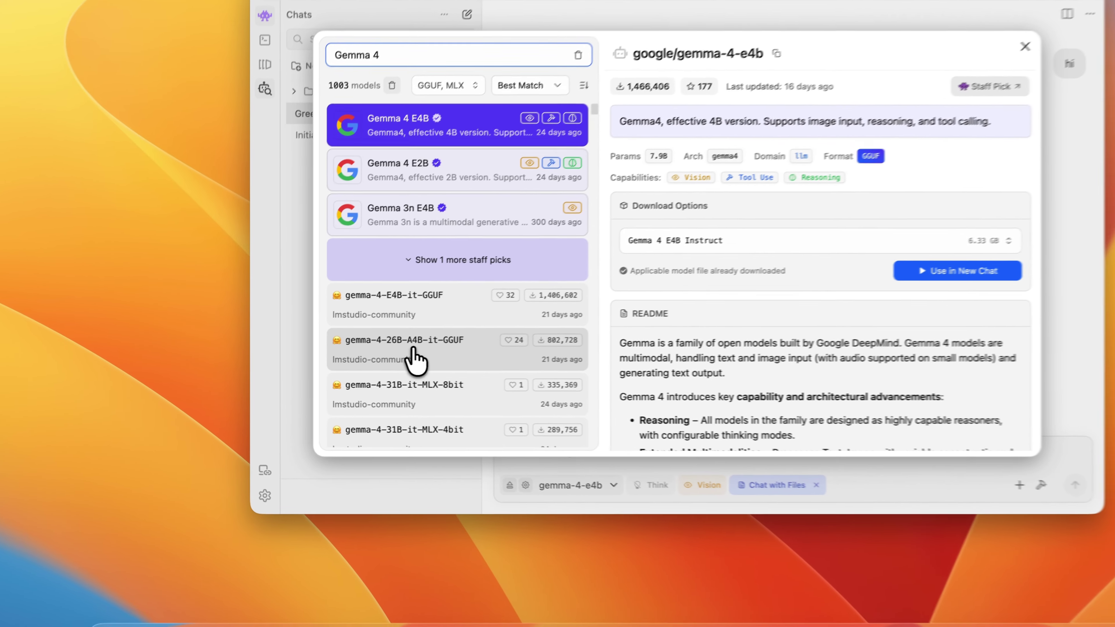
click(362, 355)
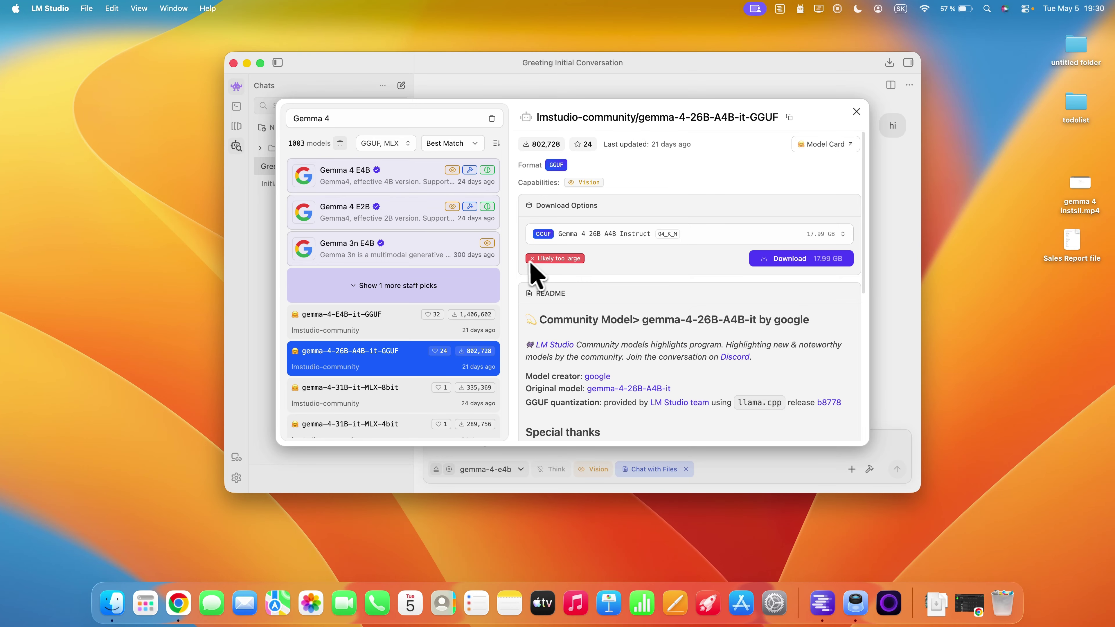
mouse_move(556, 261)
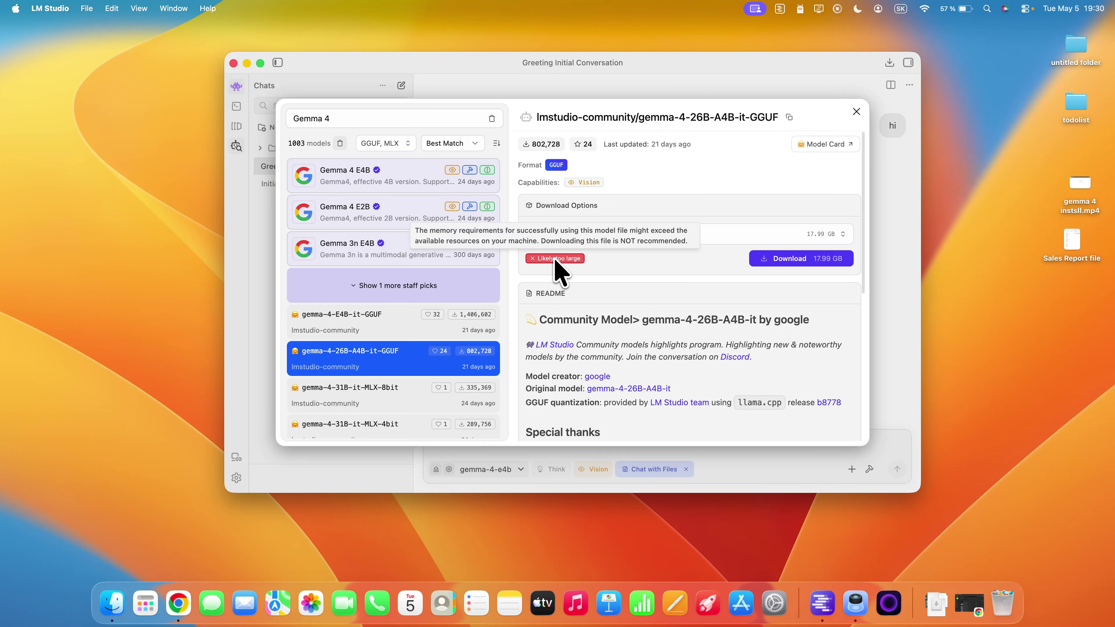
Step: Compare the details of Gemma 4 E4B and Gemma 4 E2B, and examine the download options of E2B
click(397, 181)
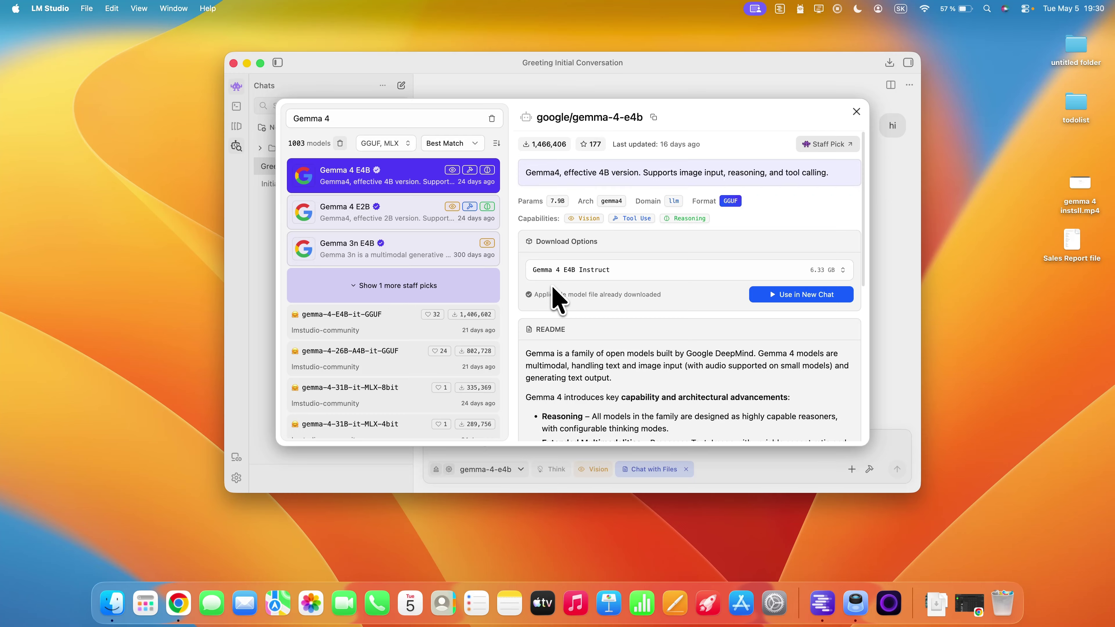
click(461, 220)
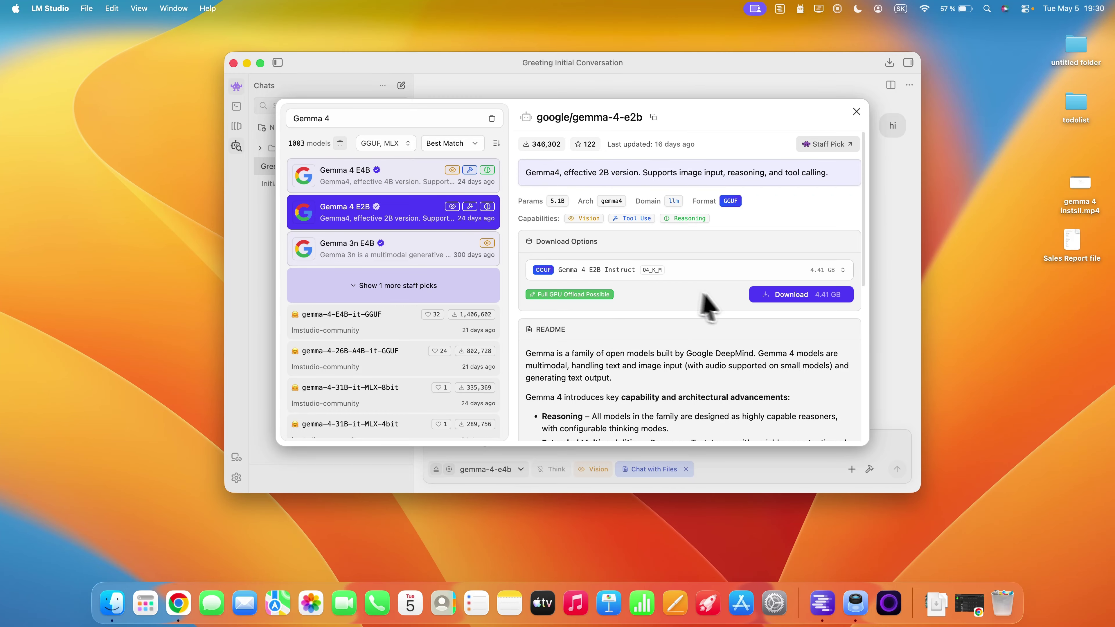
click(664, 273)
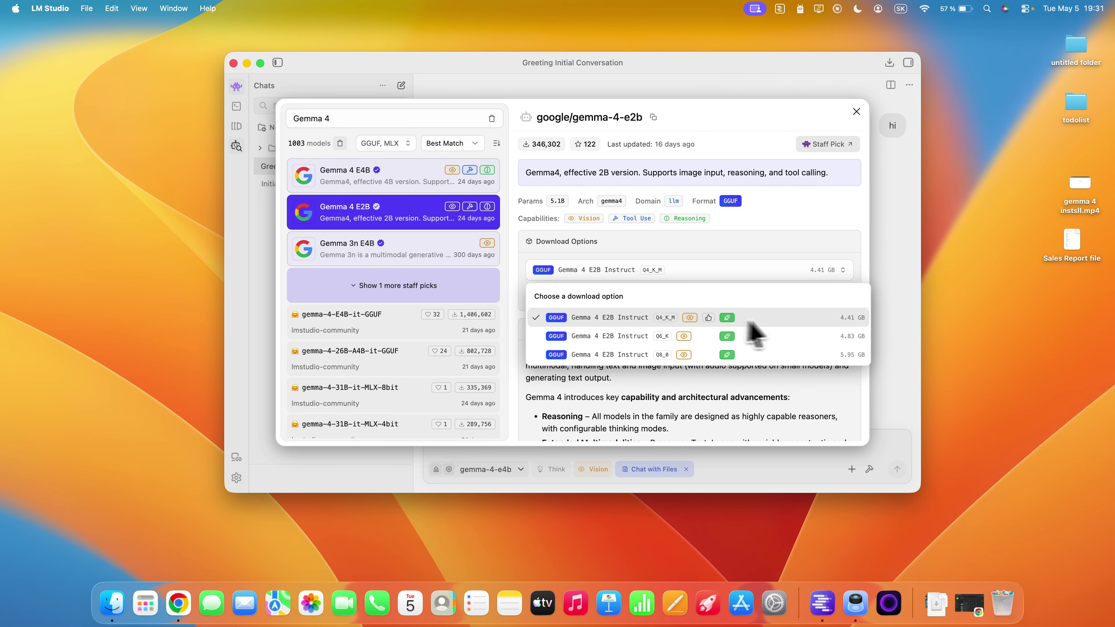
click(720, 268)
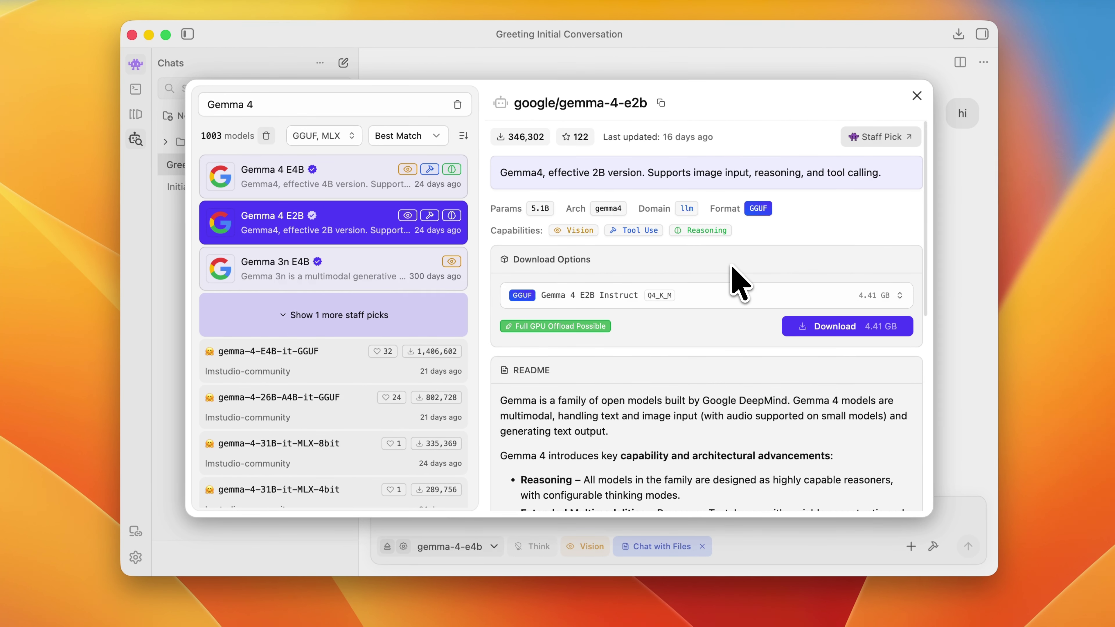
Step: Select the Gemma 4 E4B model and load it in a new chat
click(342, 188)
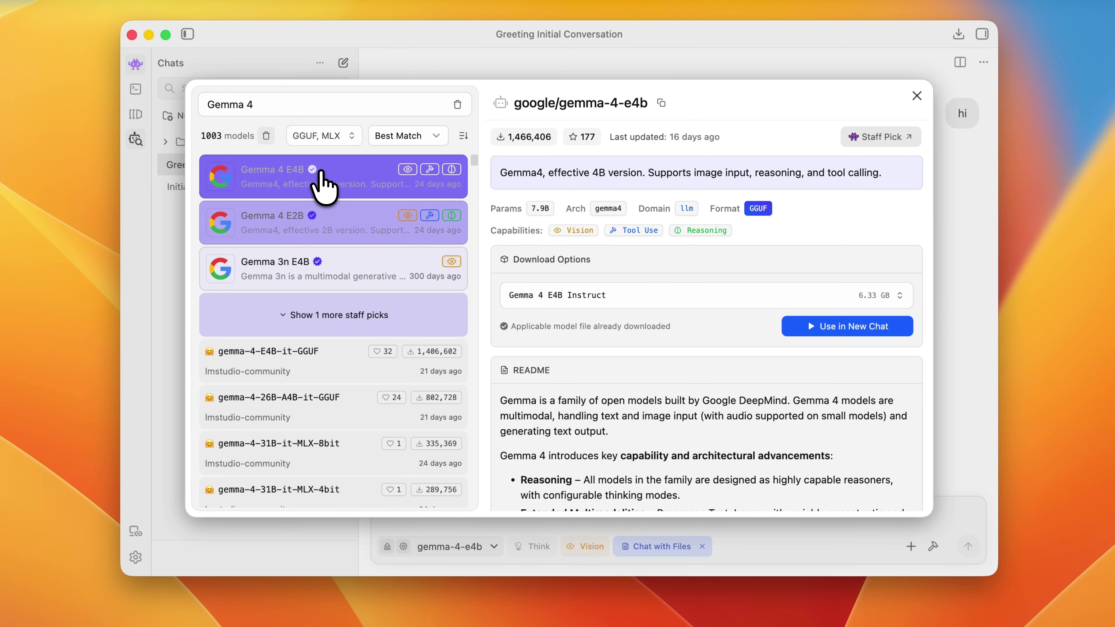
click(834, 334)
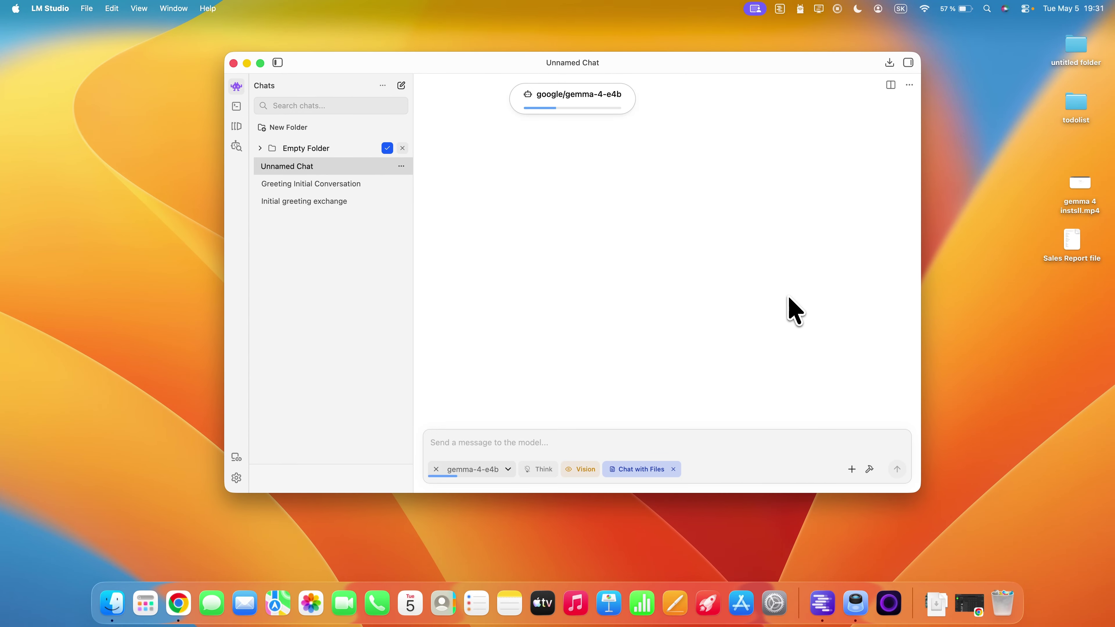
Step: Attach the Sales Report file PDF from the desktop to the new chat and look at the other attachment options
click(1062, 240)
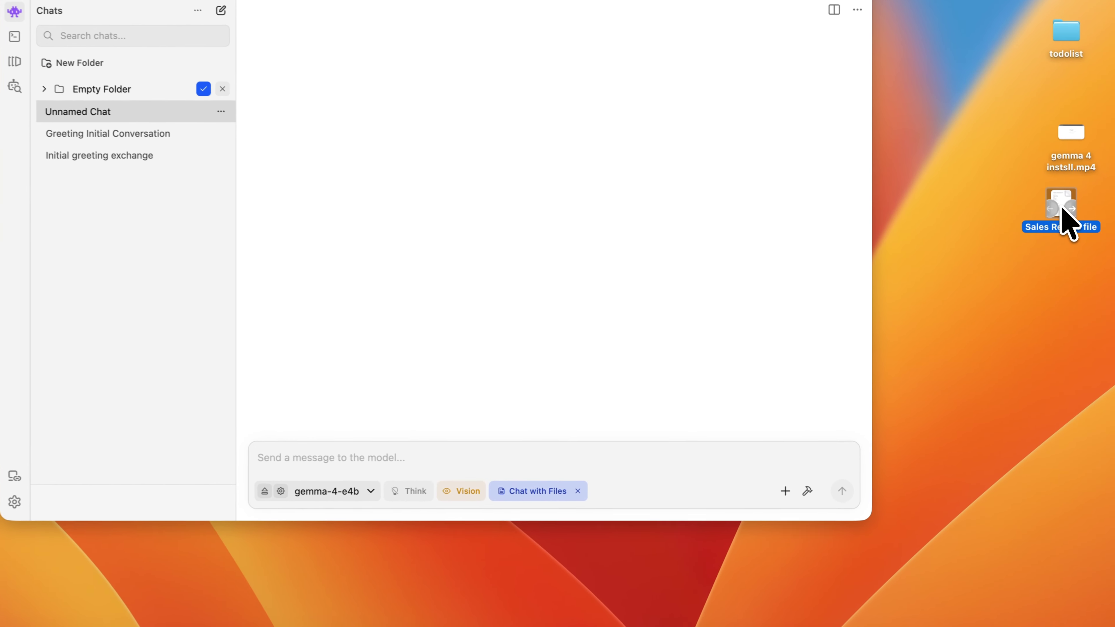
mouse_move(1060, 198)
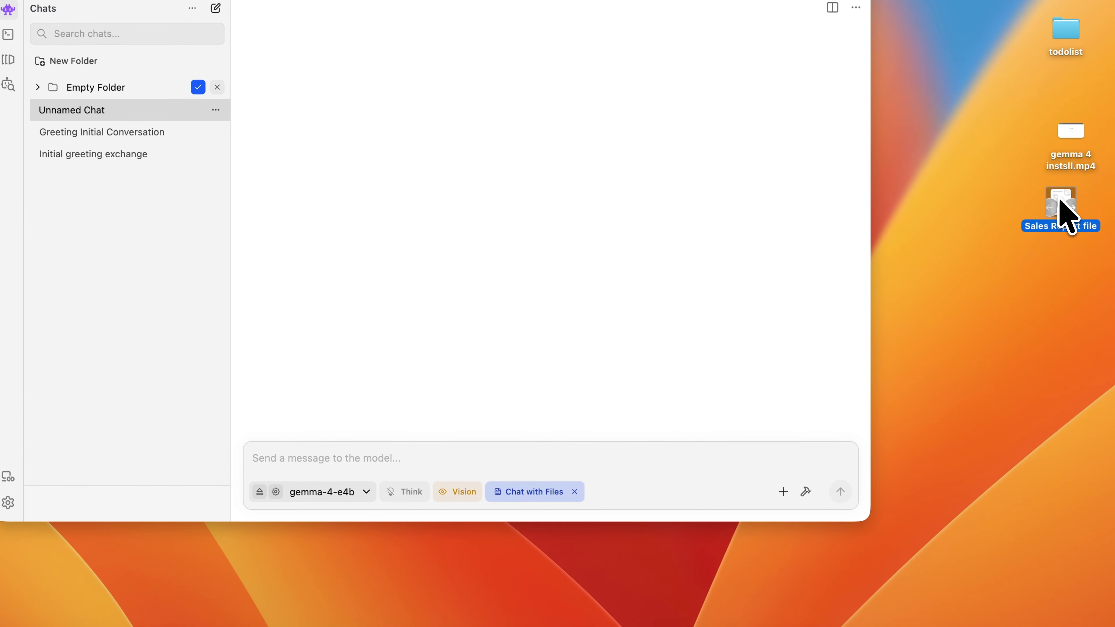
drag(1063, 199, 625, 455)
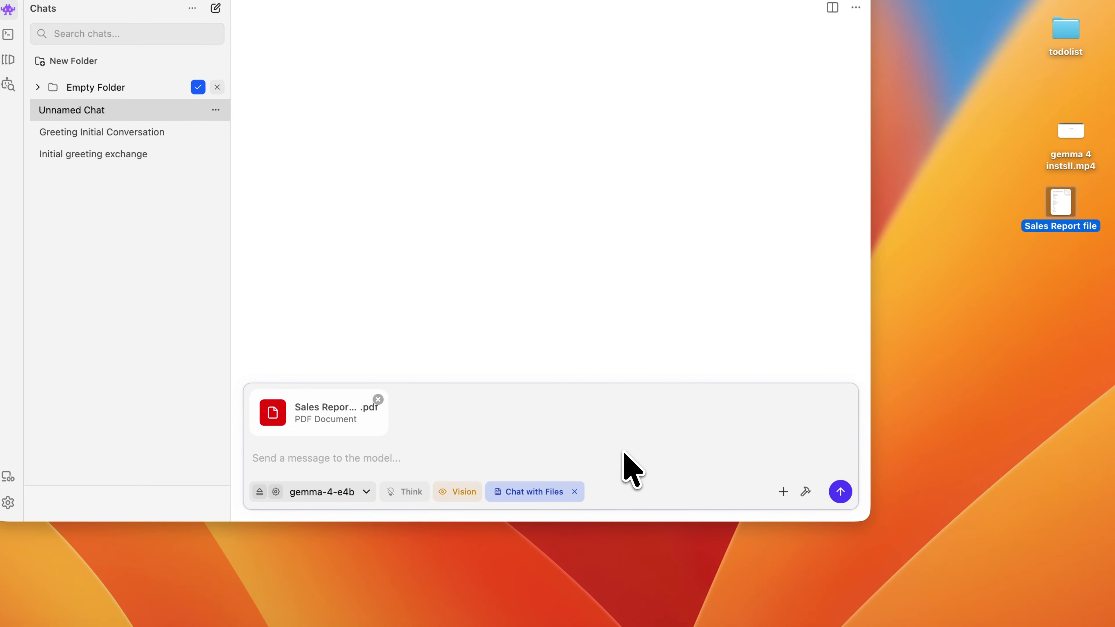
click(783, 492)
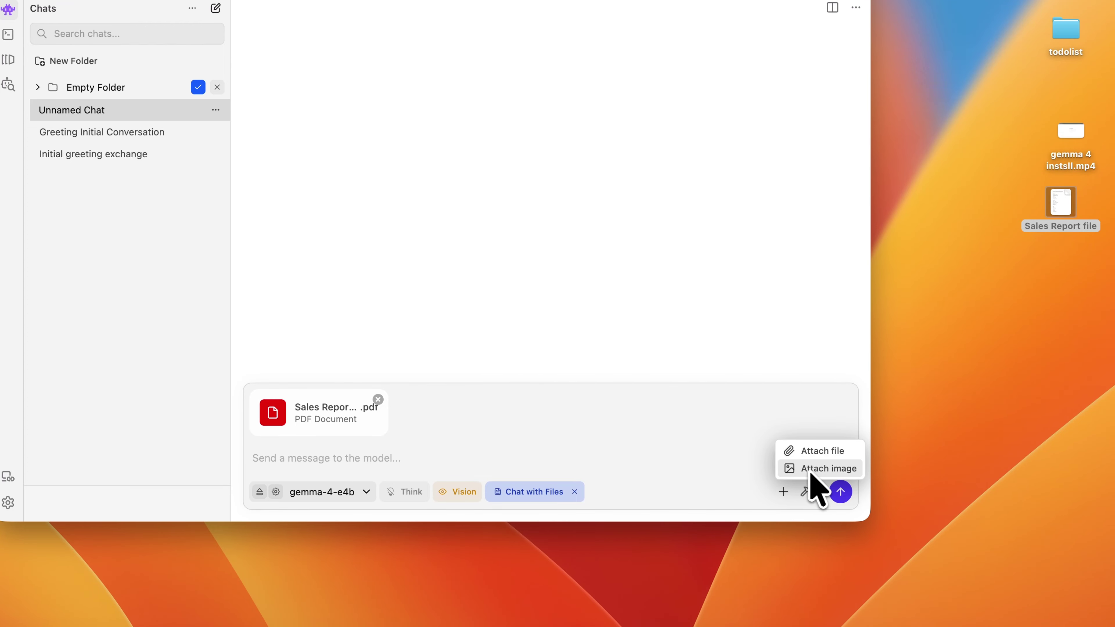
Step: With Think enabled, send the prompt "Summarize this sales report in 5 bullet points" and read the model's reply
click(549, 459)
text(Summarize this sales report in 5 bullet points)
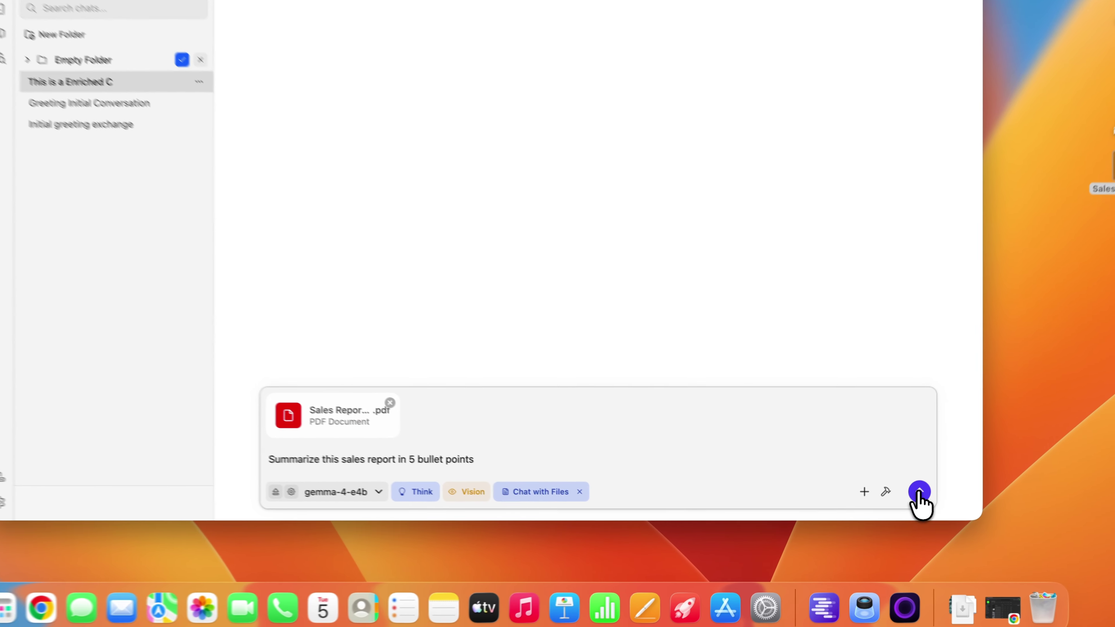
click(901, 508)
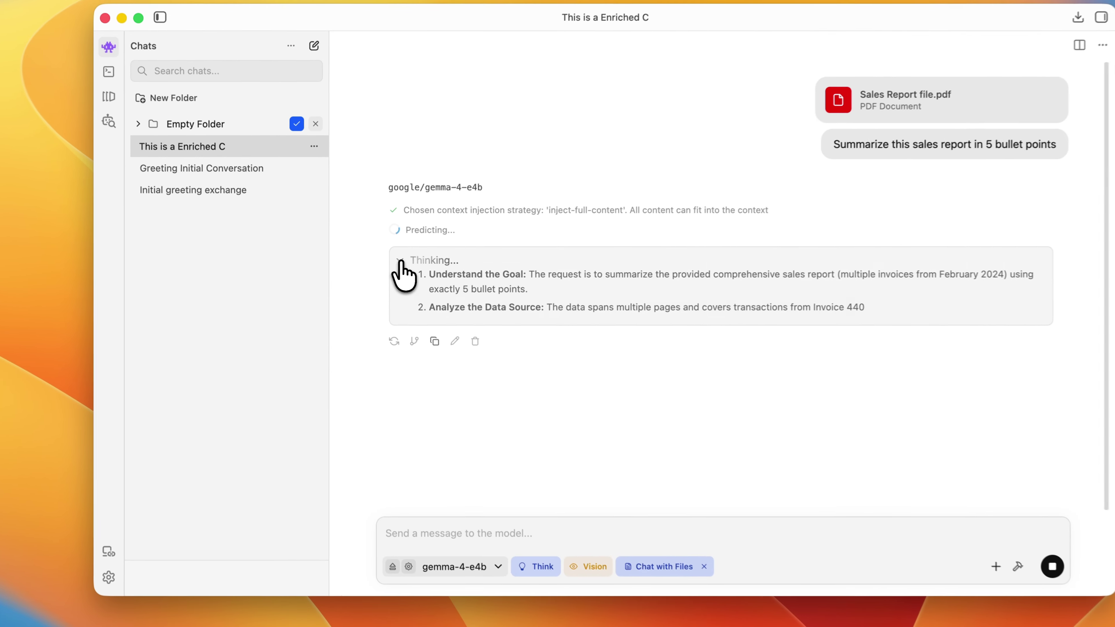
click(377, 269)
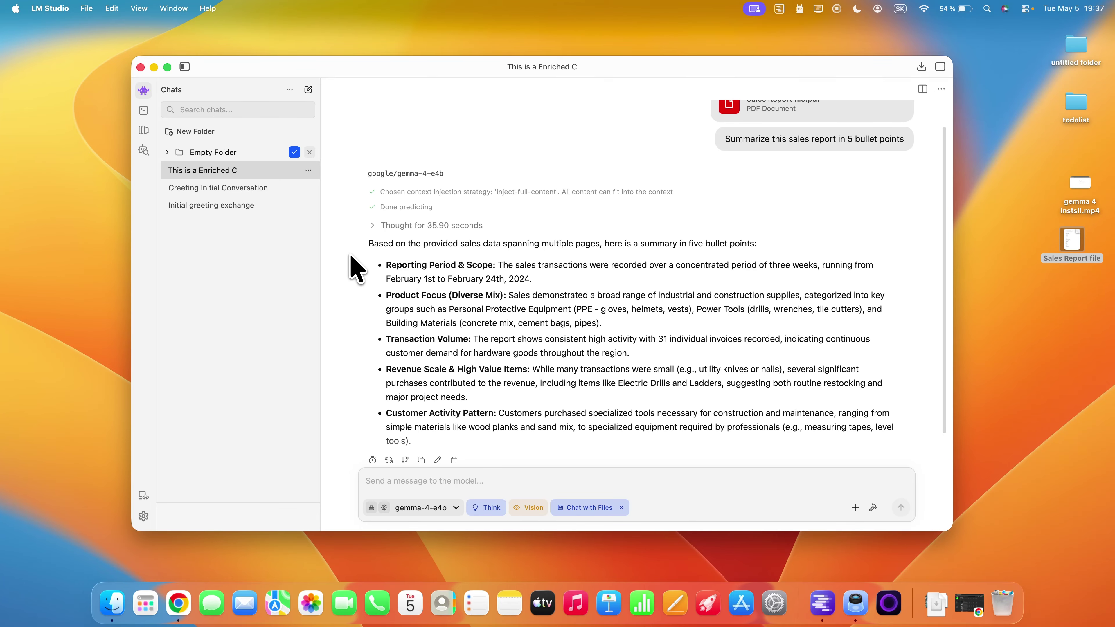
scroll(388, 242, down, 2)
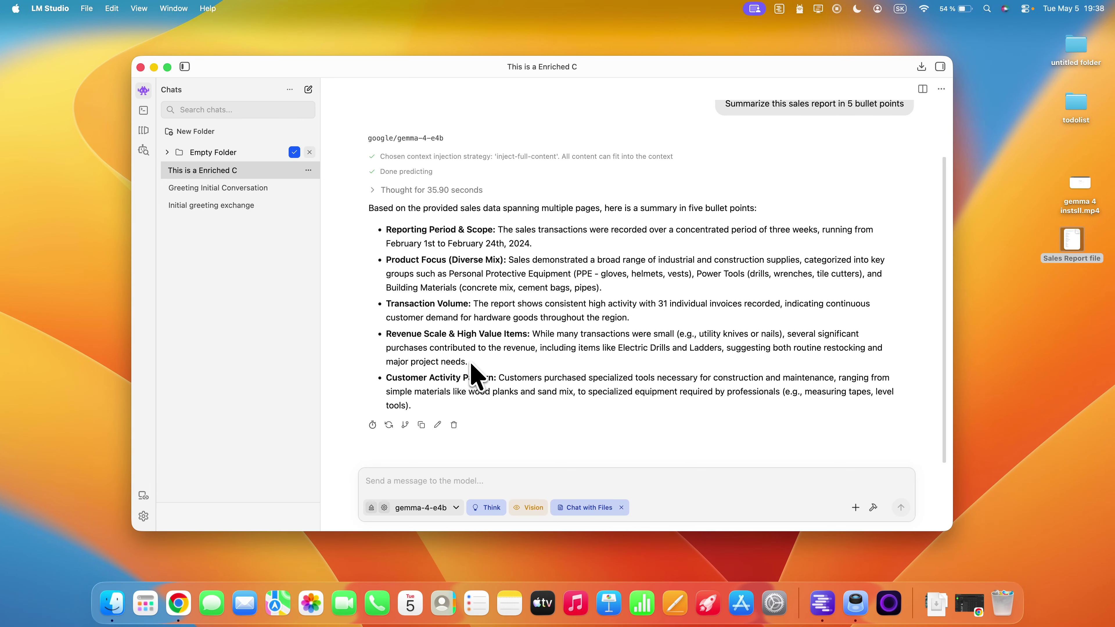
Step: Delete the model's reply and generate a new one from the prompt extended with "and Break down revenue numbers for me"
click(454, 425)
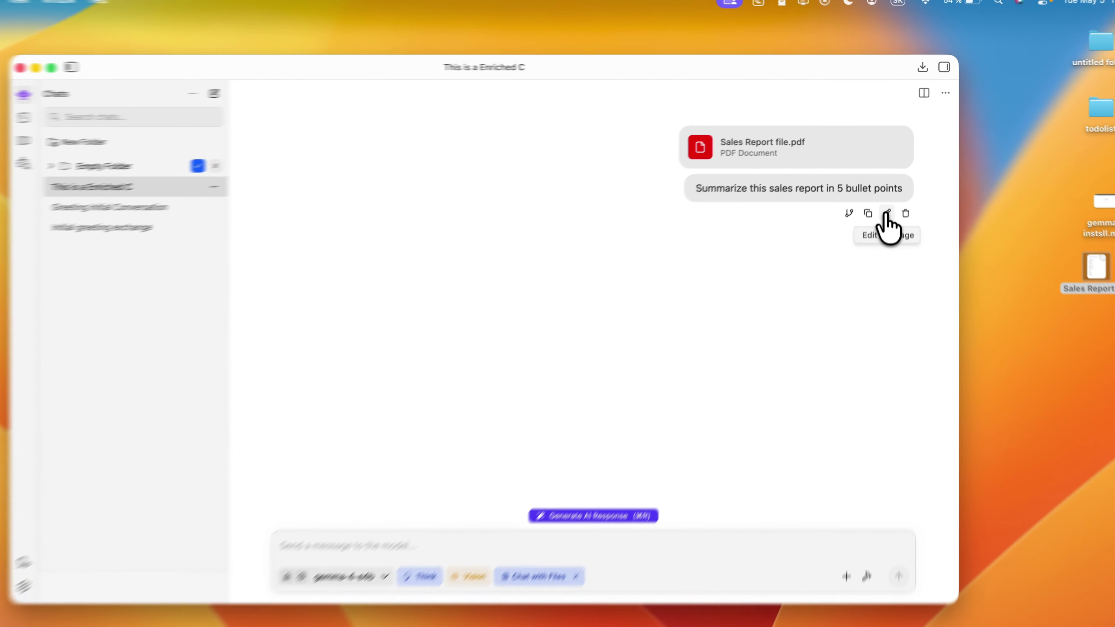
click(890, 194)
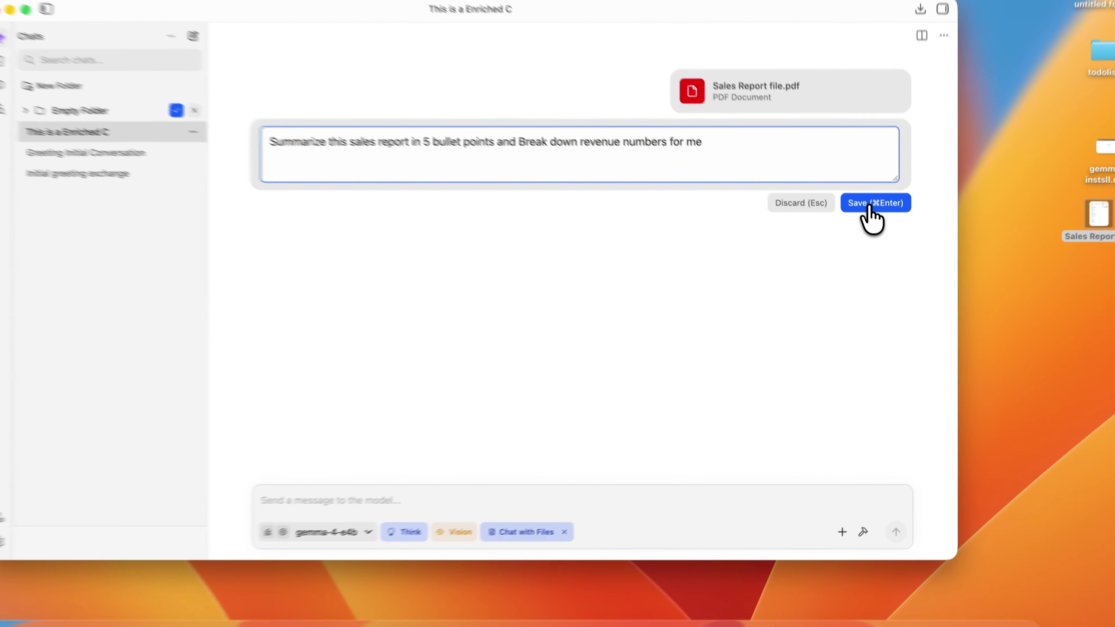
click(872, 230)
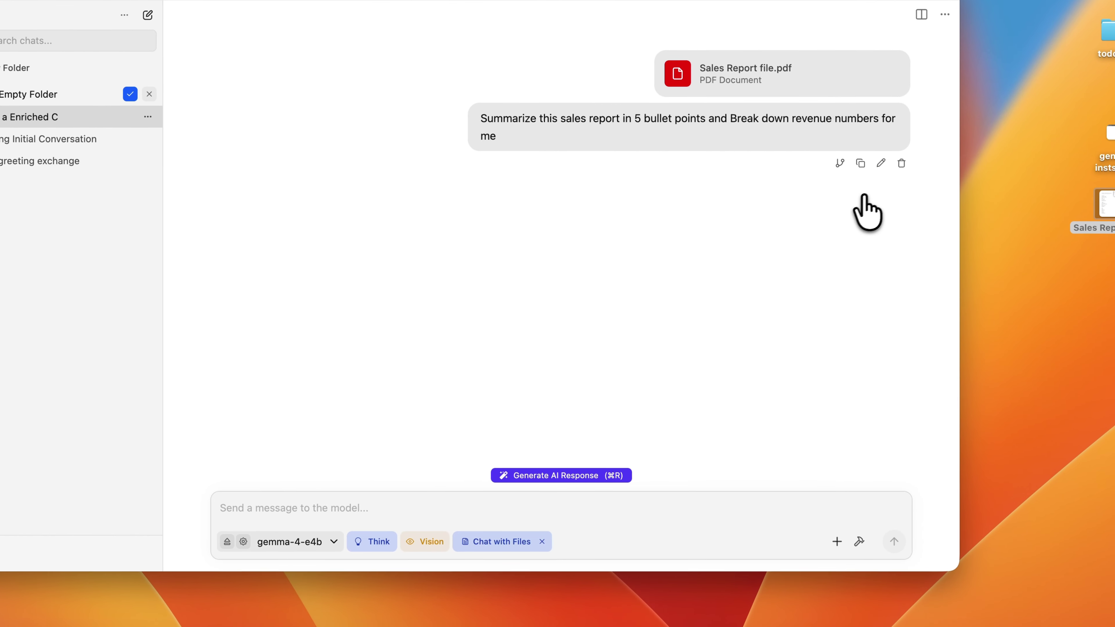
click(541, 476)
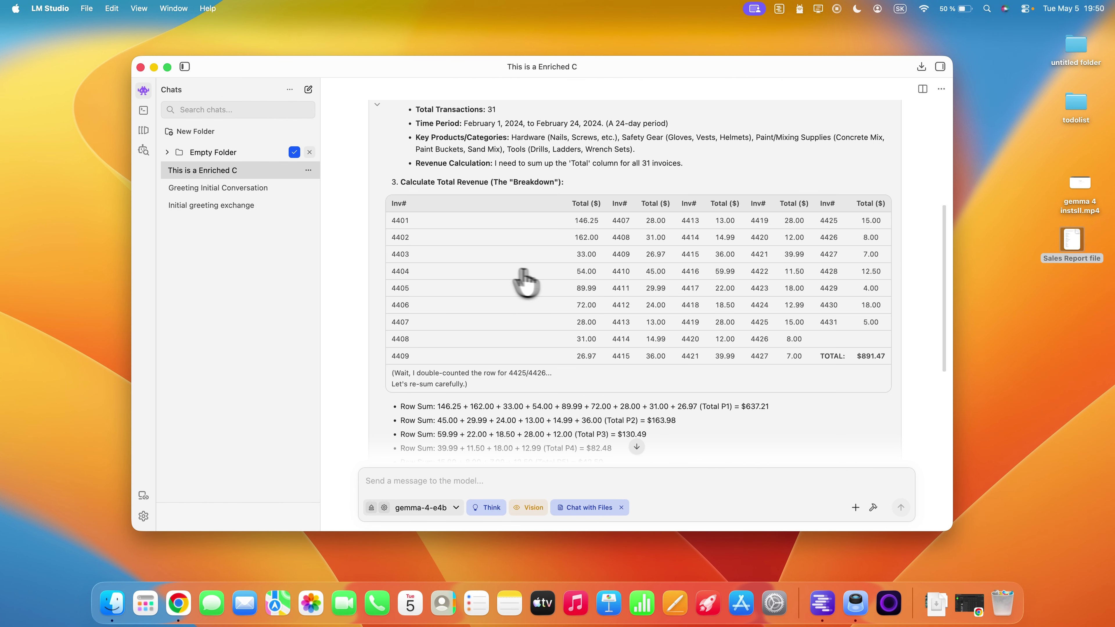
Step: Read through the model's reasoning on the sales report, including its table of invoice totals
scroll(525, 279, down, 3)
scroll(491, 277, up, 5)
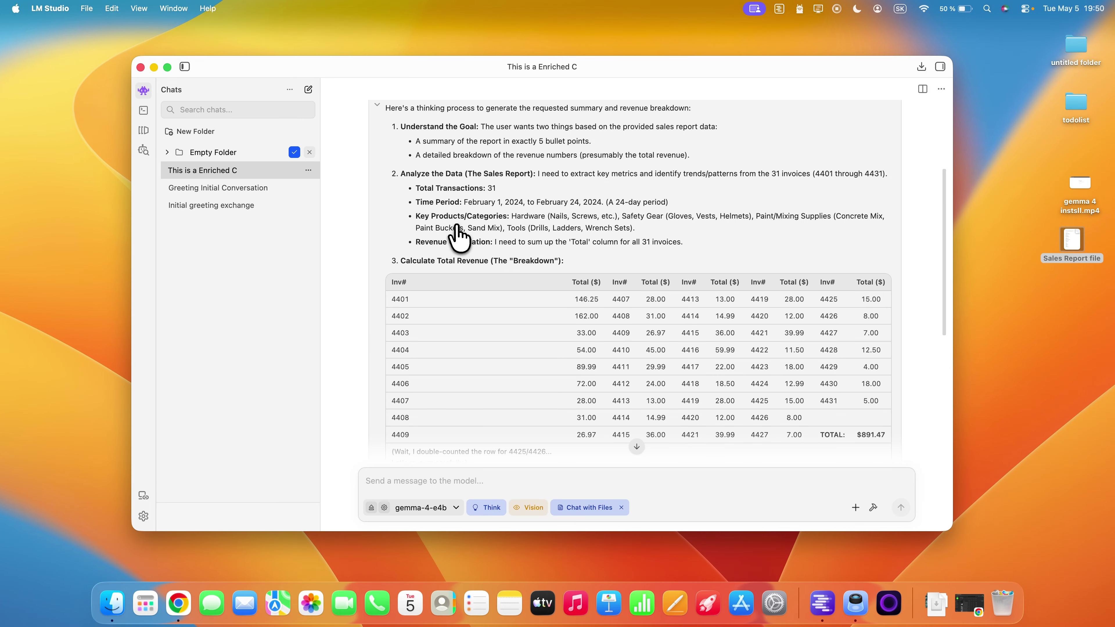
scroll(645, 334, down, 1)
scroll(644, 323, down, 1)
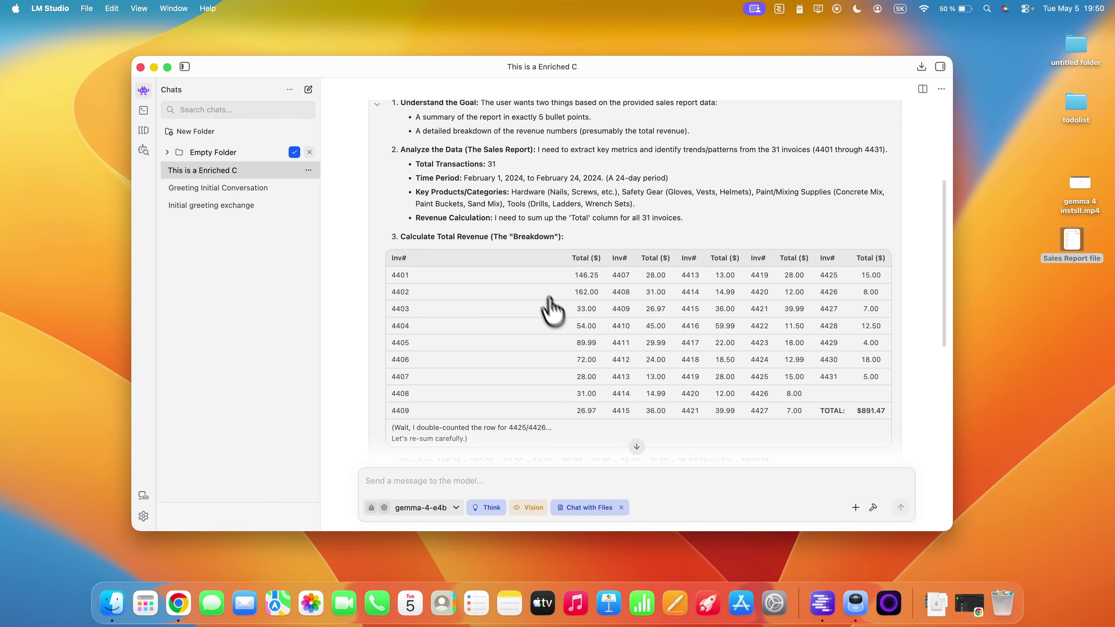
Step: Return to the start of the sales report chat and look over the Developer section's local server page, comparing it with the chat view
scroll(550, 311, up, 5)
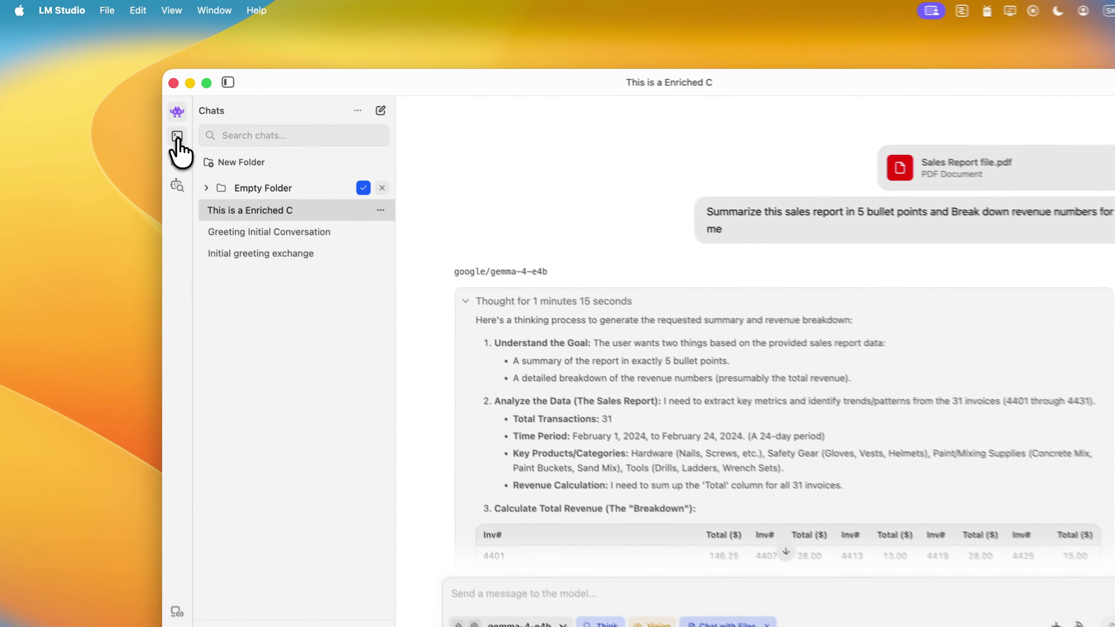
click(143, 110)
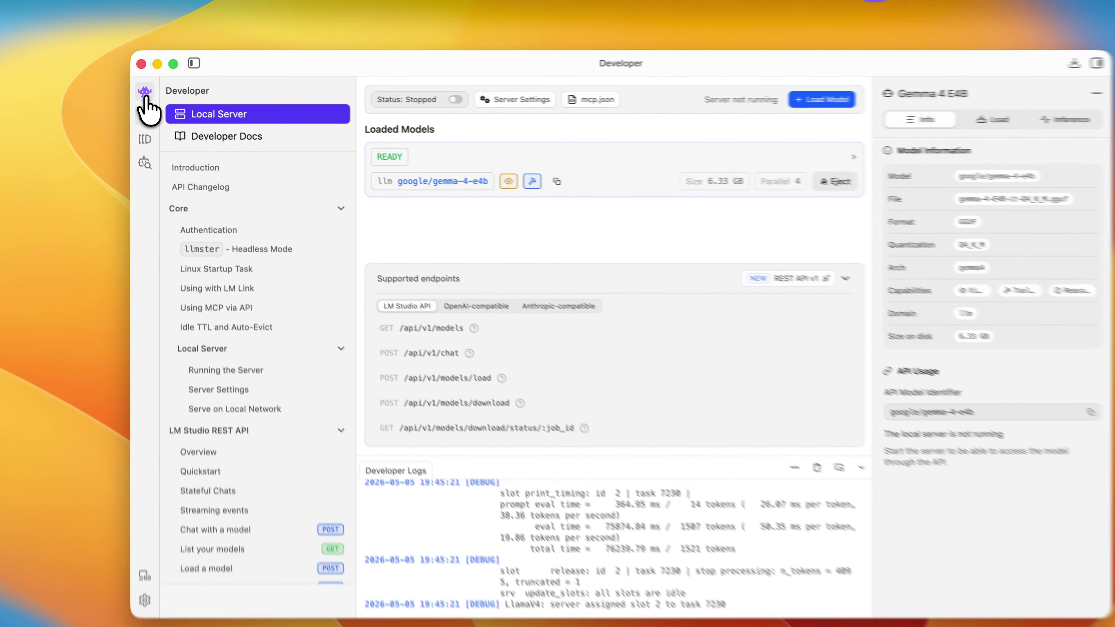
click(143, 91)
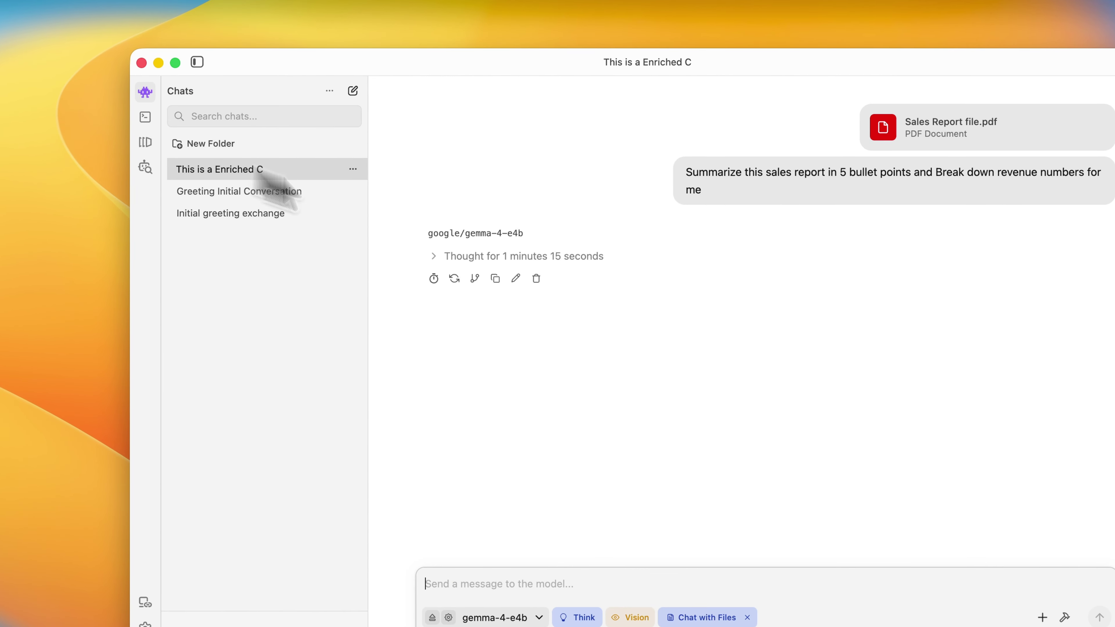
click(145, 117)
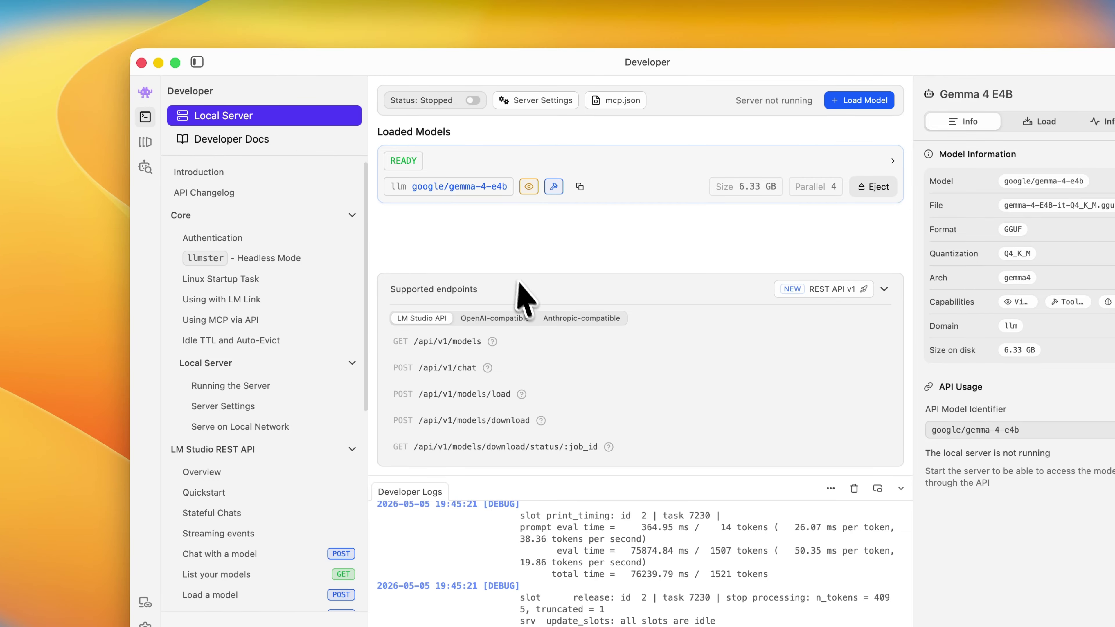
Step: Open the gemma-4-e4b configuration from the list of local models and view its model information
click(145, 143)
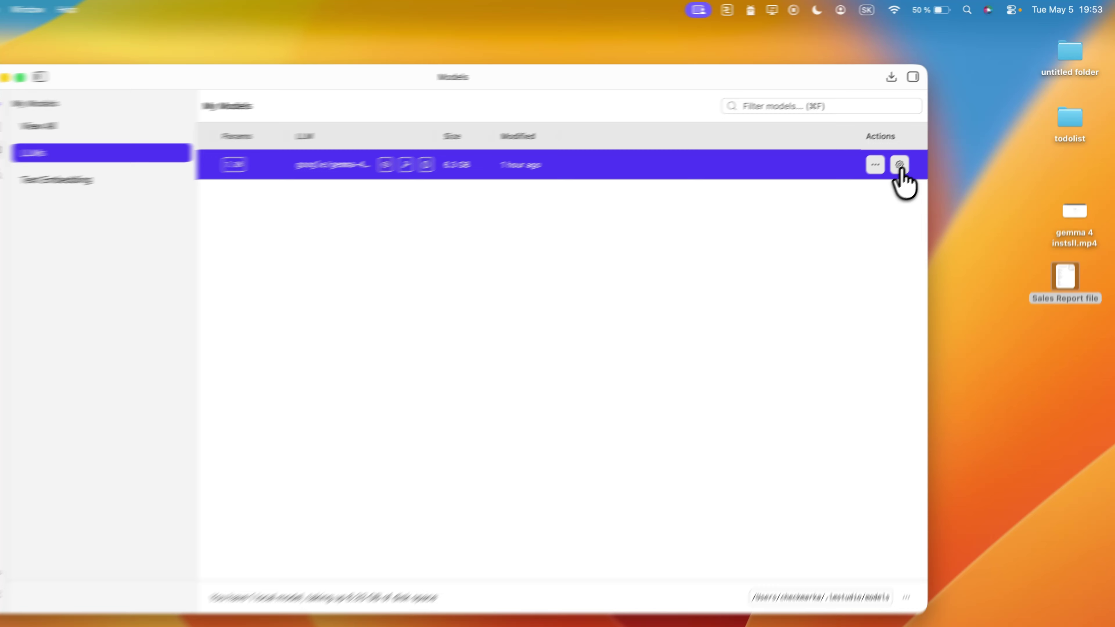
click(928, 142)
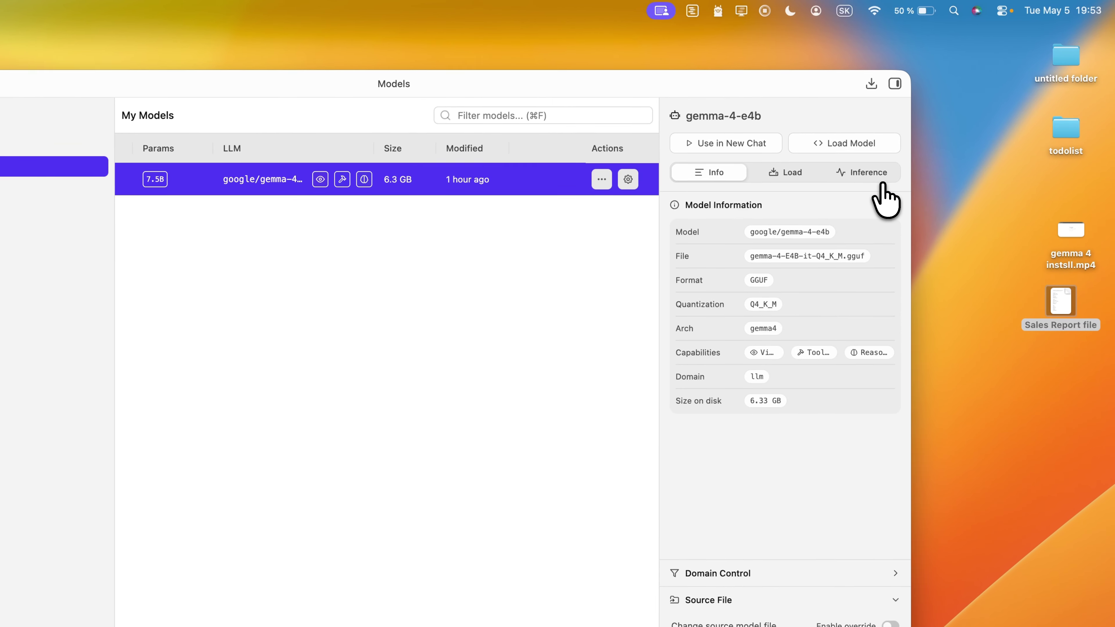
click(882, 178)
click(723, 176)
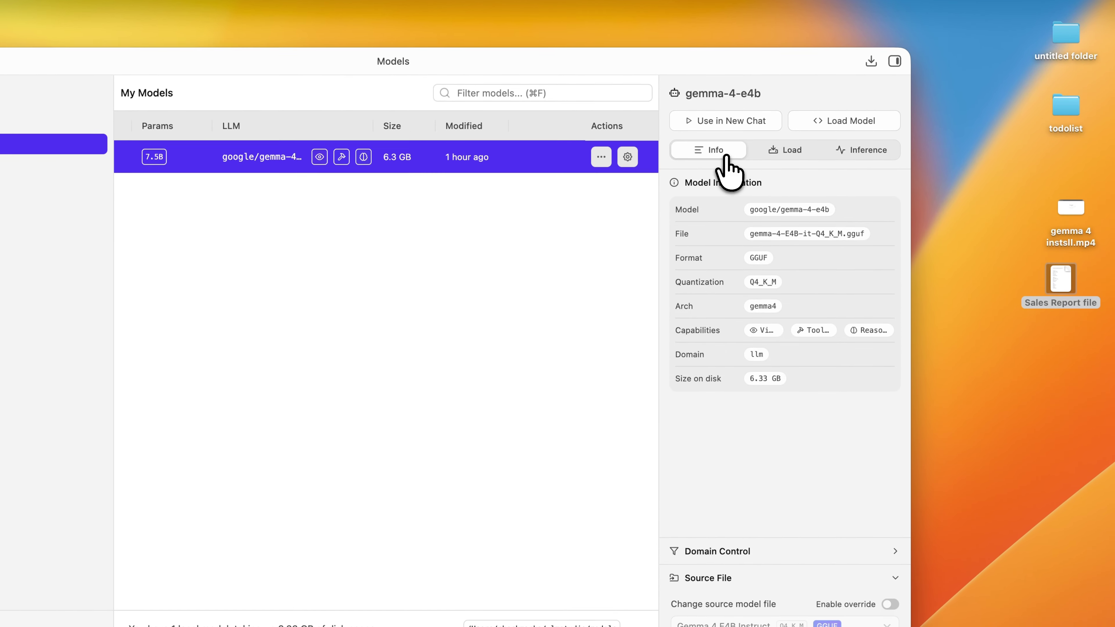
Step: Examine the Settings, Custom Fields and System Prompt sections among the inference options of gemma-4-e4b
click(862, 151)
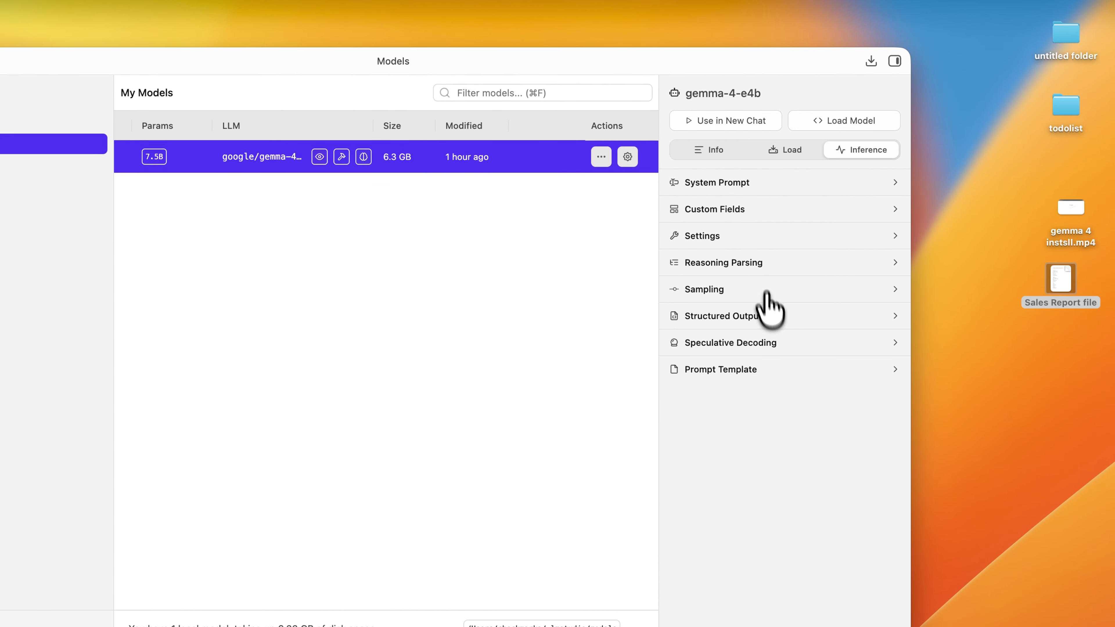
click(728, 234)
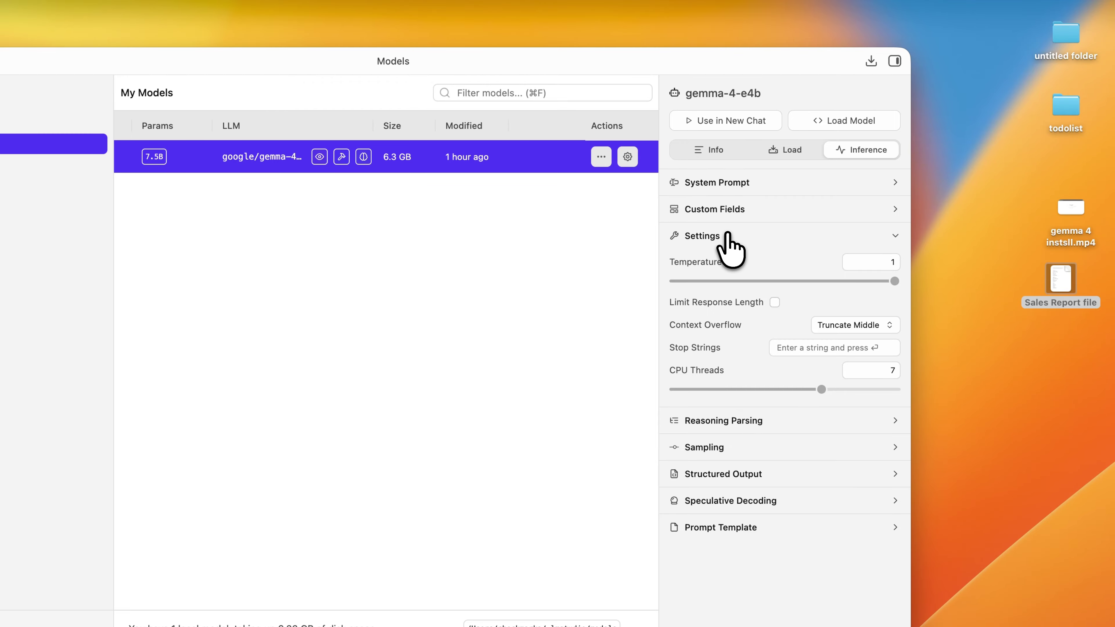
click(741, 210)
click(741, 182)
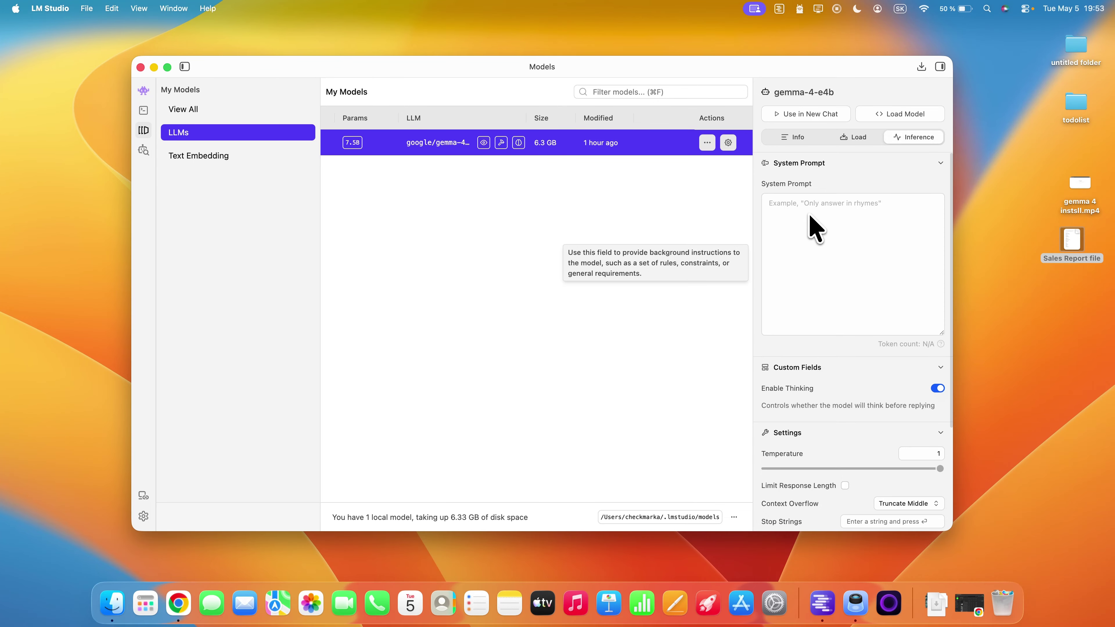
click(938, 183)
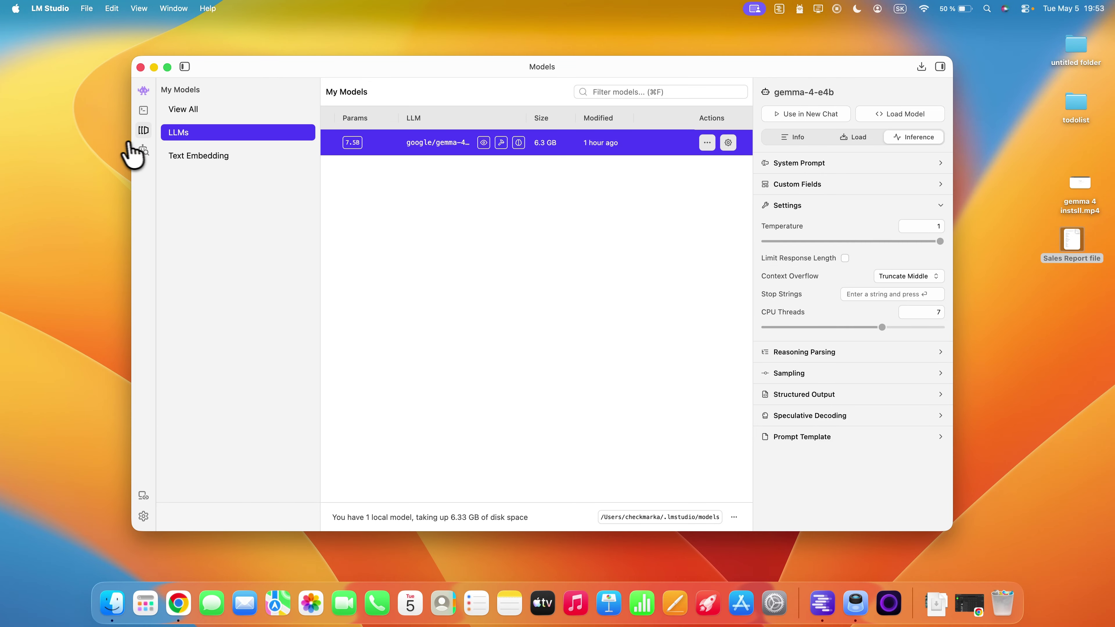
Step: Look at the model search catalogue, close it and collapse the Settings section of the gemma-4-e4b inference options
click(141, 150)
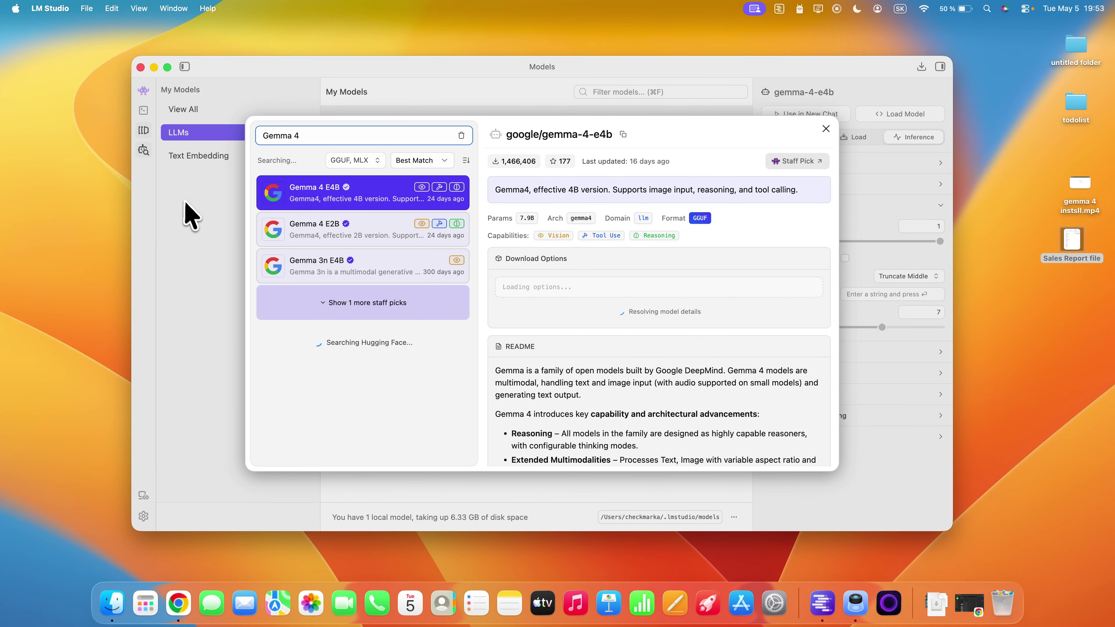
click(156, 121)
click(803, 207)
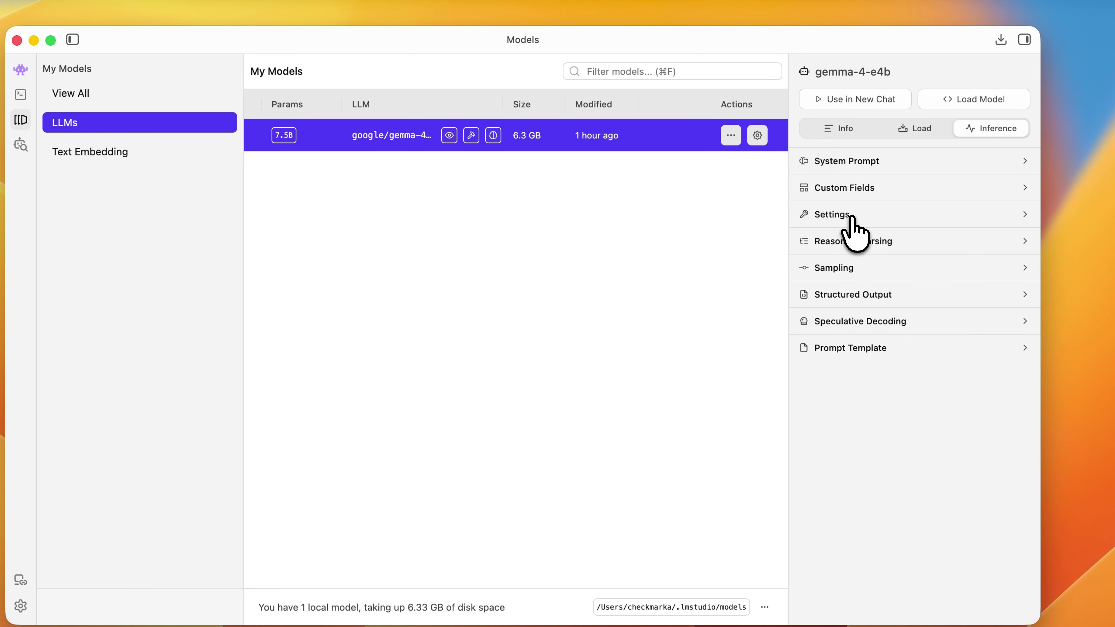